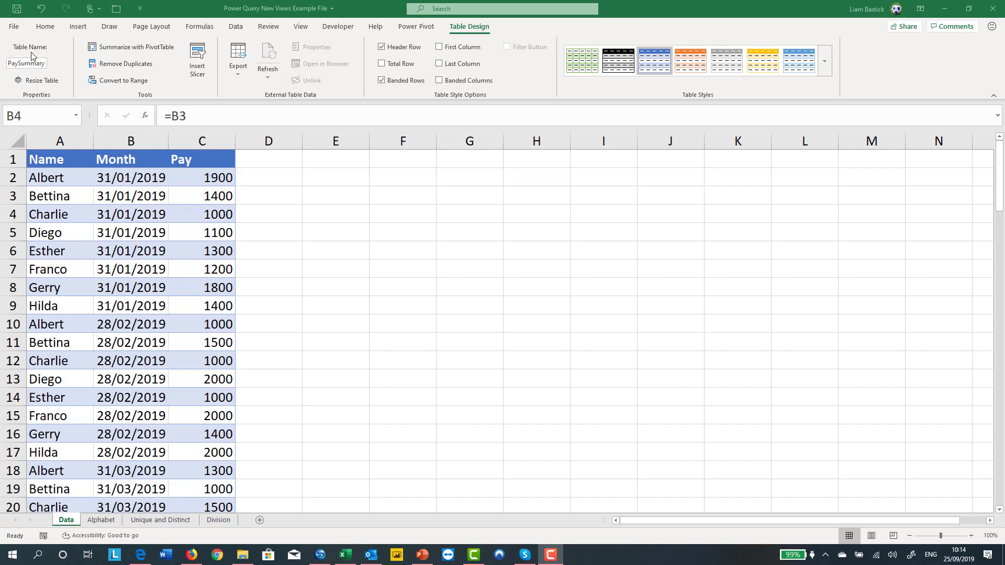
Load the PaySummary table from the worksheet into the Power Query Editor
{"action": "left_click", "coordinate": [236, 27]}
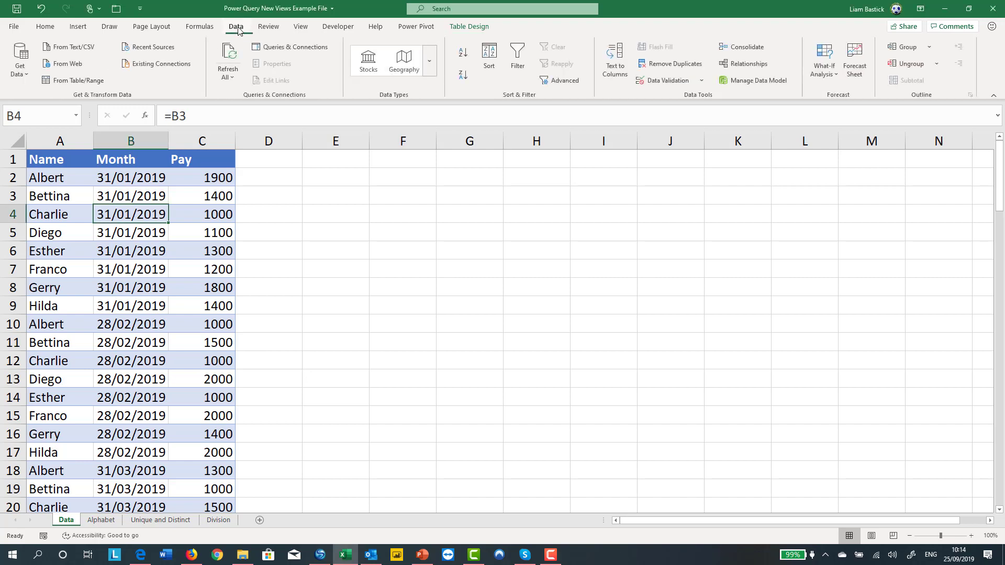
{"action": "left_click", "coordinate": [76, 81]}
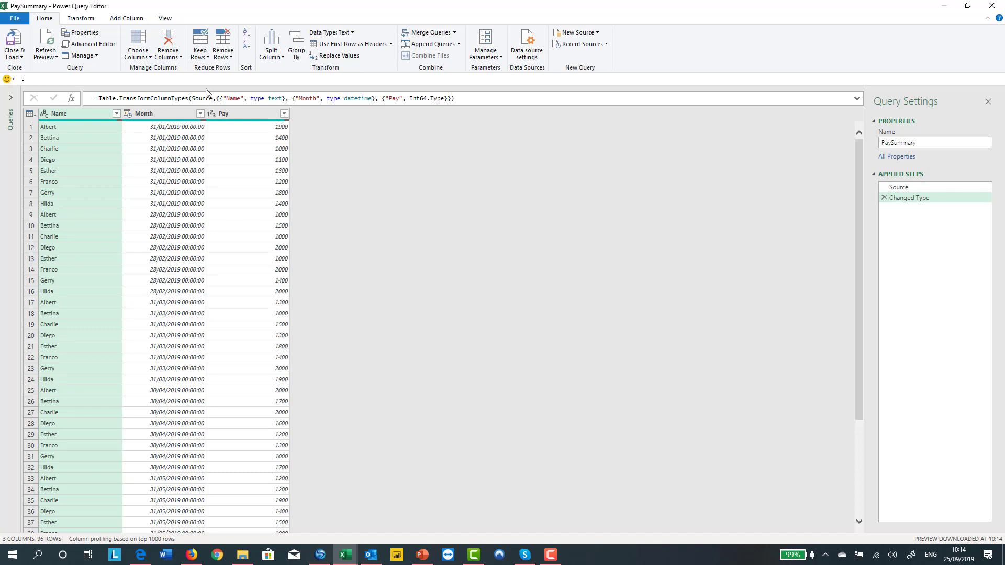
{"action": "left_click", "coordinate": [164, 20]}
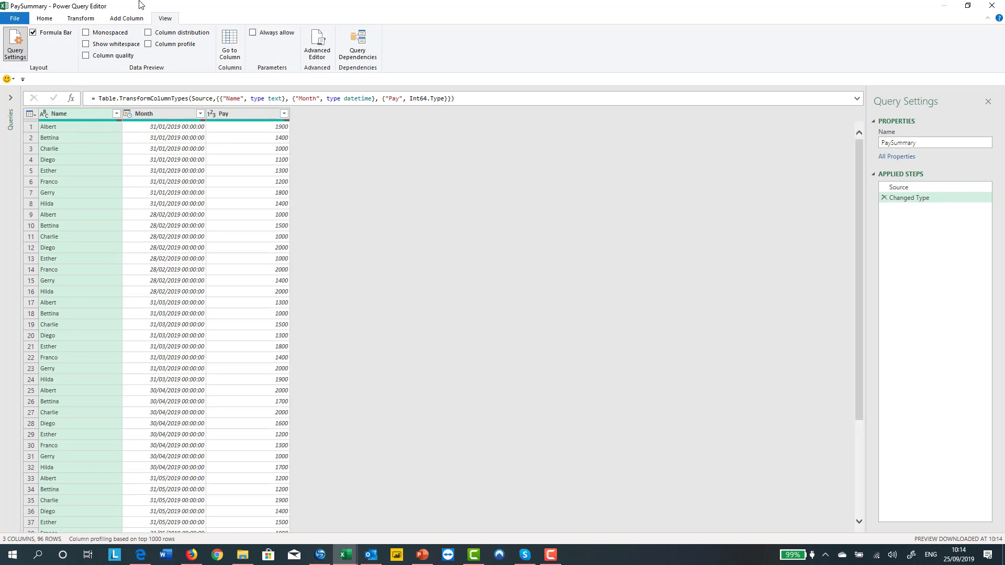
{"action": "left_click", "coordinate": [45, 20]}
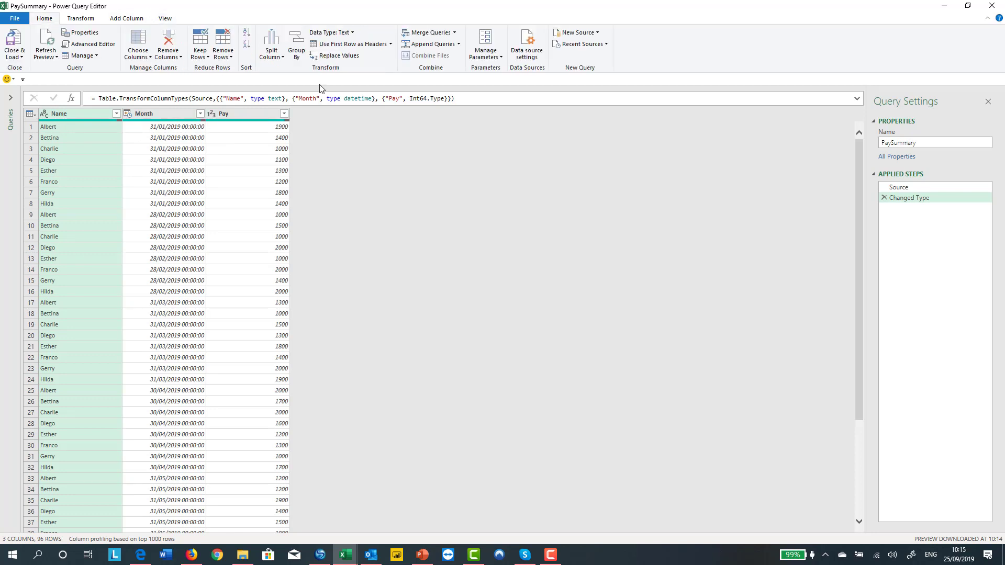
Change the Month column's data type to Date, replacing the current conversion
{"action": "left_click", "coordinate": [165, 114]}
{"action": "left_click", "coordinate": [339, 33]}
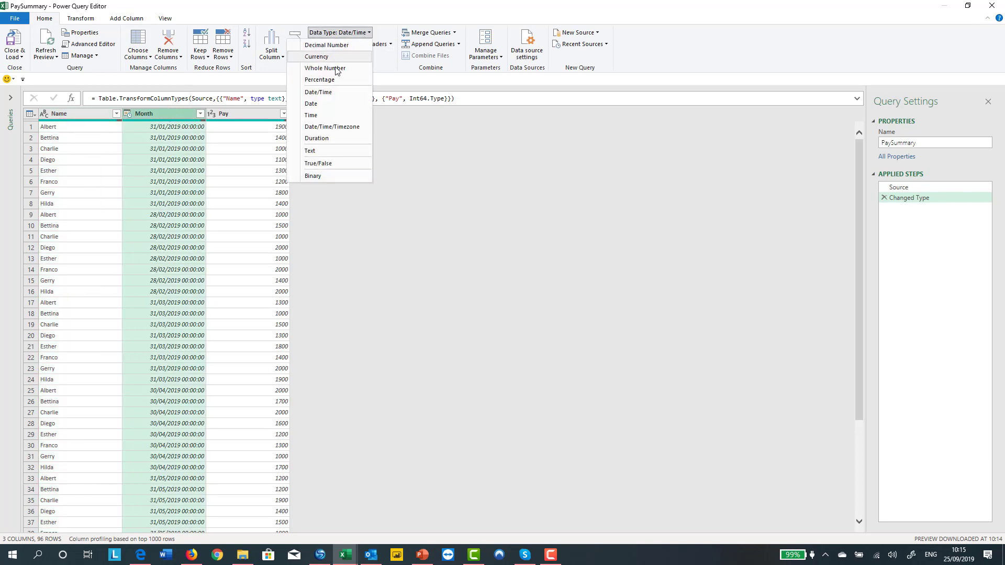
{"action": "left_click", "coordinate": [244, 116]}
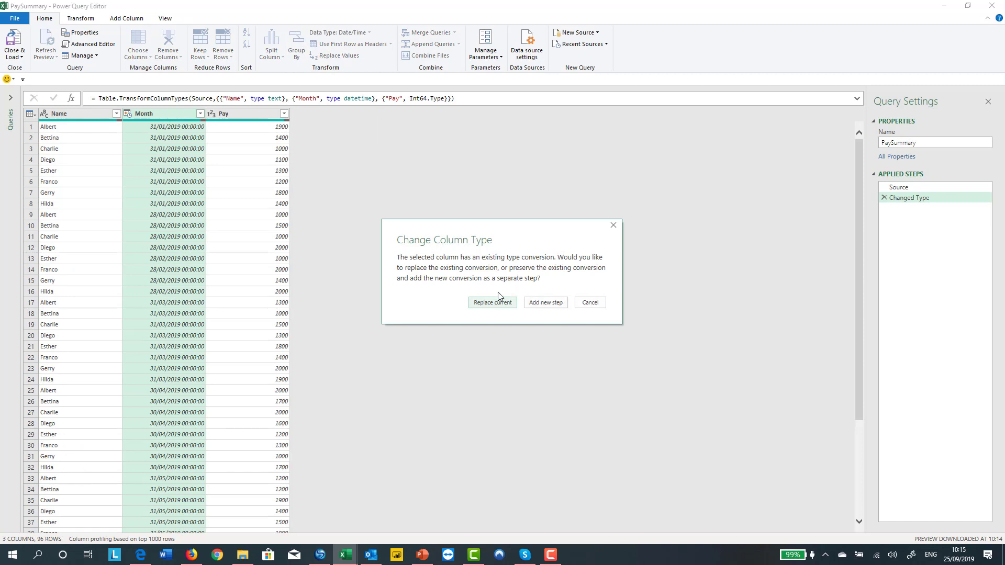
{"action": "left_click", "coordinate": [498, 298]}
Change the Pay column's data type to Currency, replacing the current conversion
{"action": "left_click", "coordinate": [225, 118]}
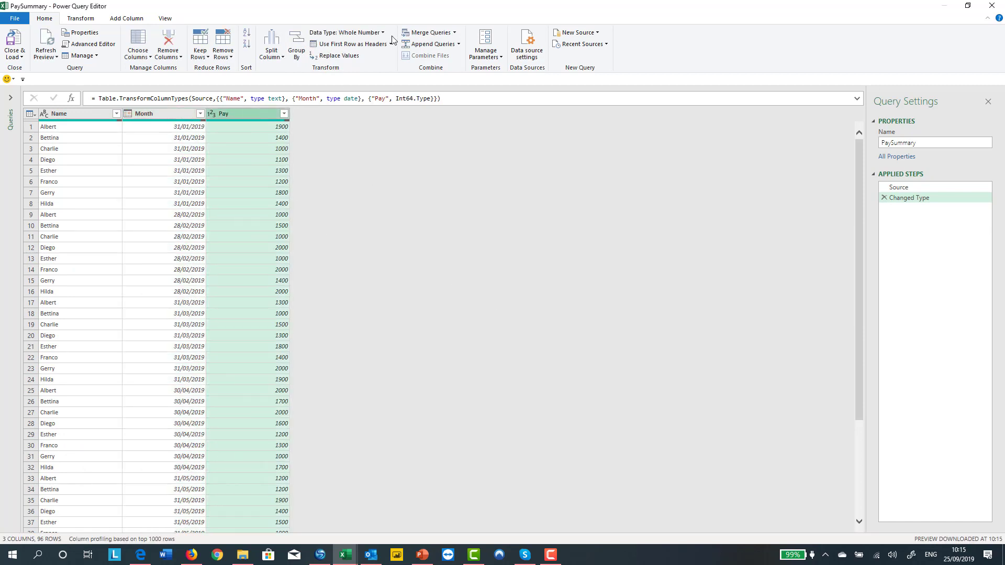
{"action": "left_click", "coordinate": [367, 32]}
{"action": "left_click", "coordinate": [339, 56]}
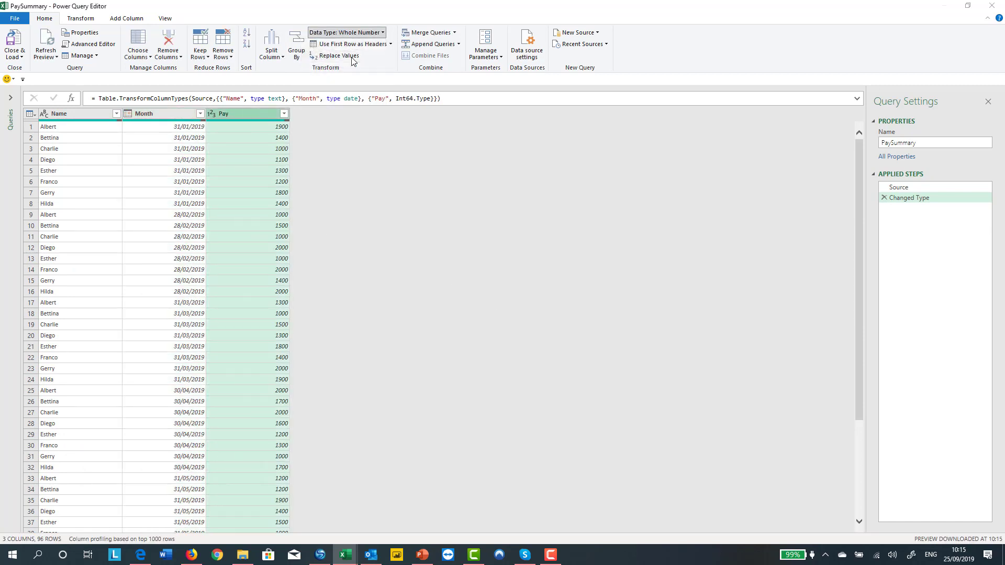
{"action": "left_click", "coordinate": [497, 304]}
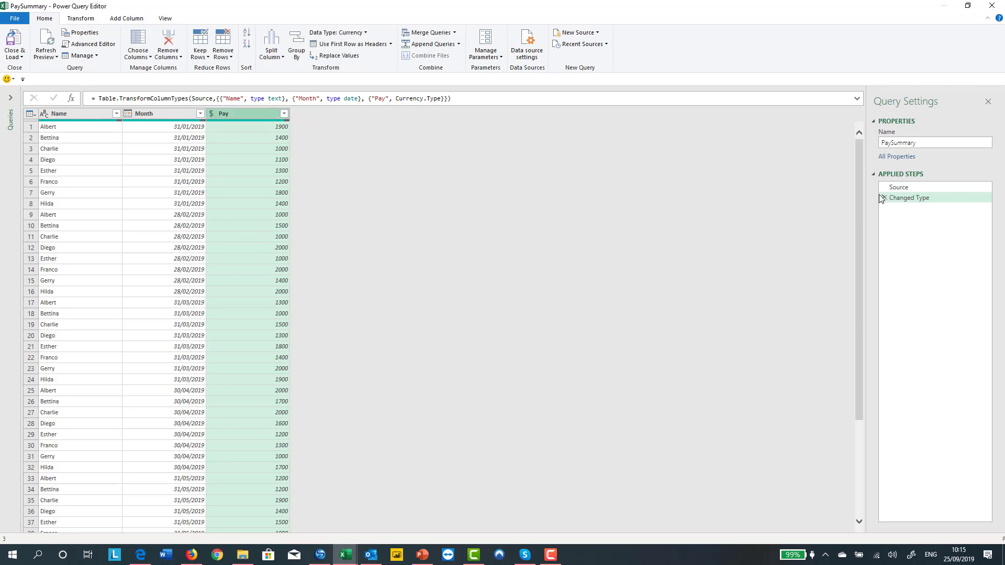
Turn on the column distribution data preview
{"action": "left_click", "coordinate": [165, 18]}
{"action": "left_click", "coordinate": [153, 35]}
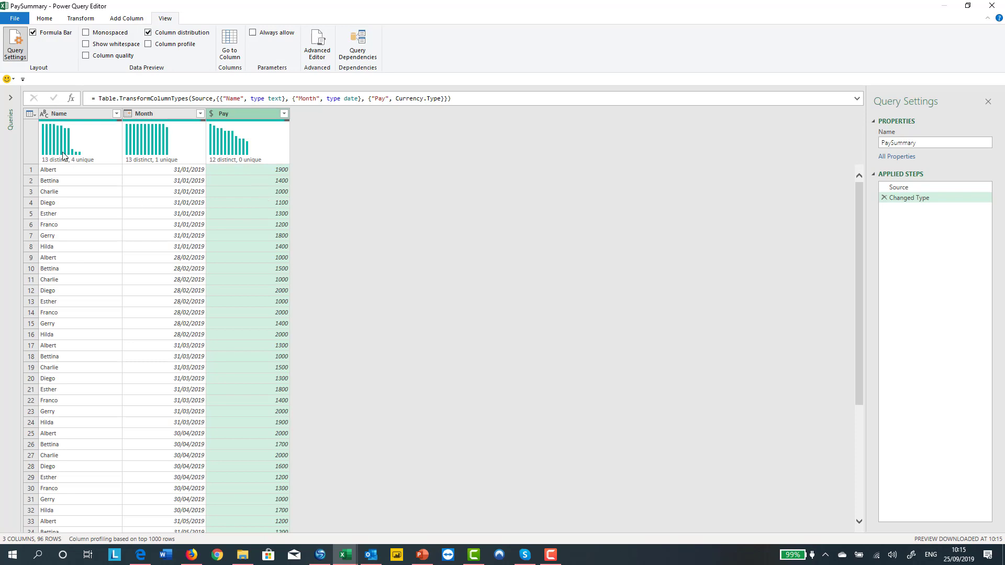
{"action": "mouse_move", "coordinate": [65, 156]}
Expand the queries list and examine the column distribution of the Alphabet, List and PaySummary queries
{"action": "left_click", "coordinate": [10, 98]}
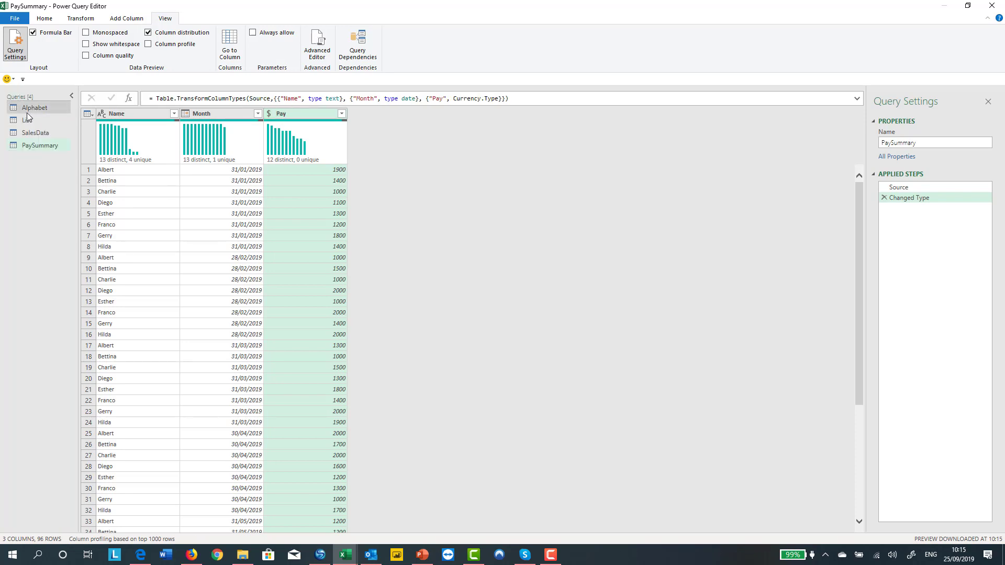
{"action": "left_click", "coordinate": [27, 108]}
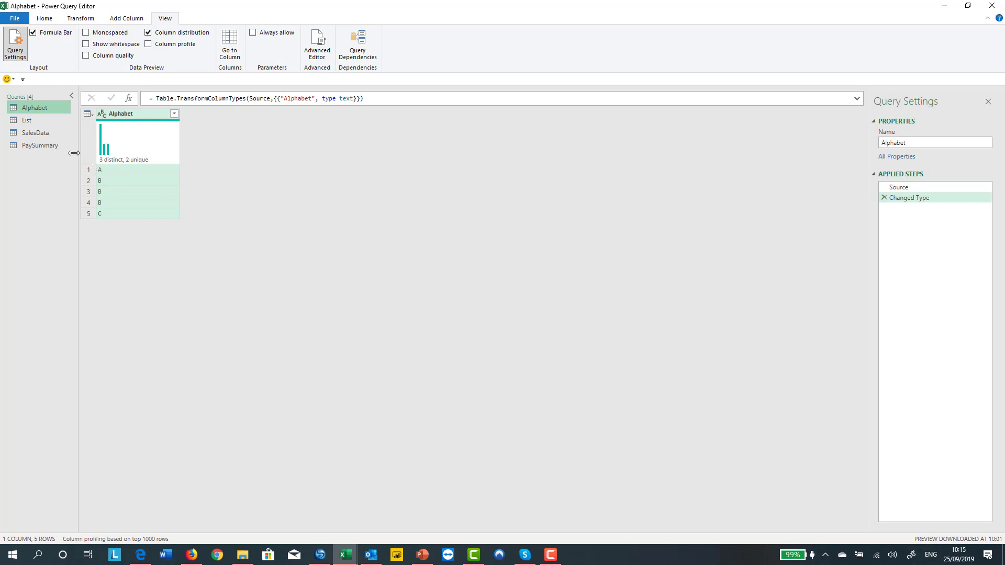
{"action": "left_click", "coordinate": [42, 121]}
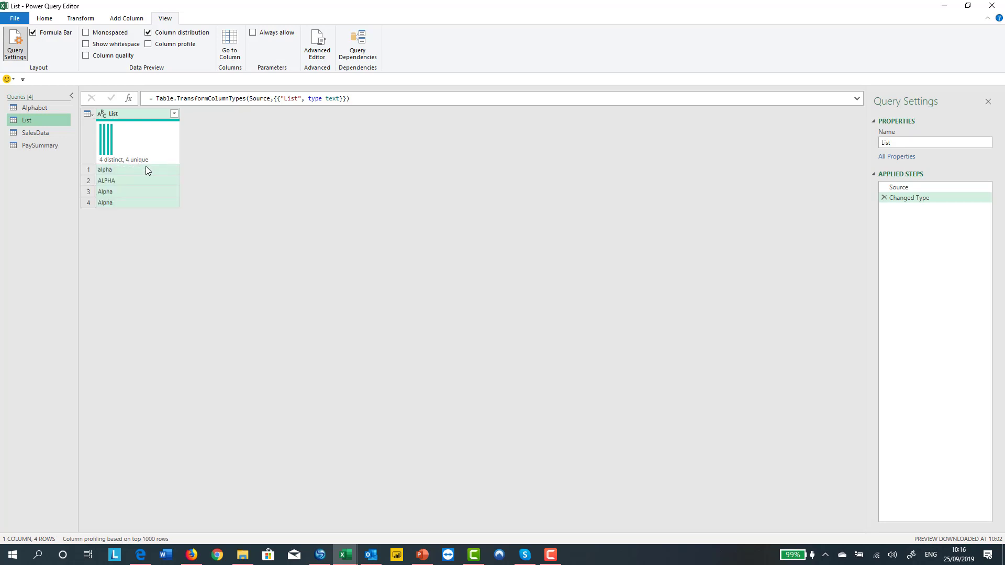
{"action": "left_click", "coordinate": [51, 147]}
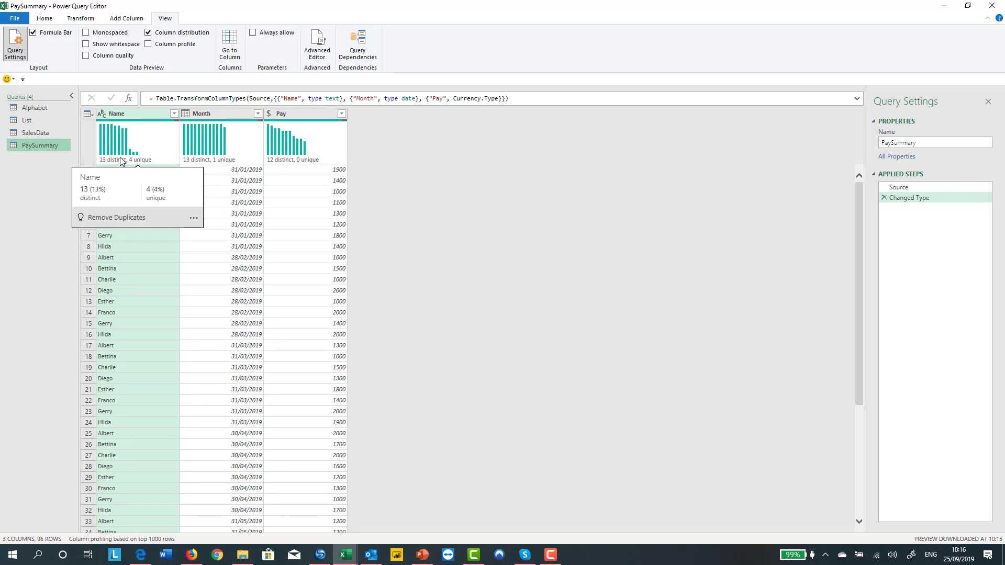
{"action": "mouse_move", "coordinate": [219, 149]}
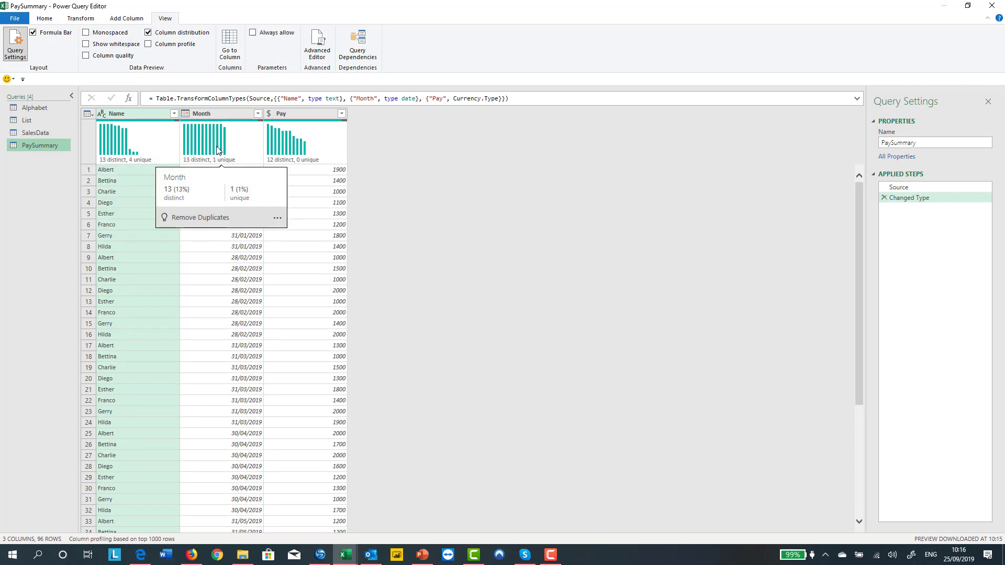
{"action": "mouse_move", "coordinate": [297, 150]}
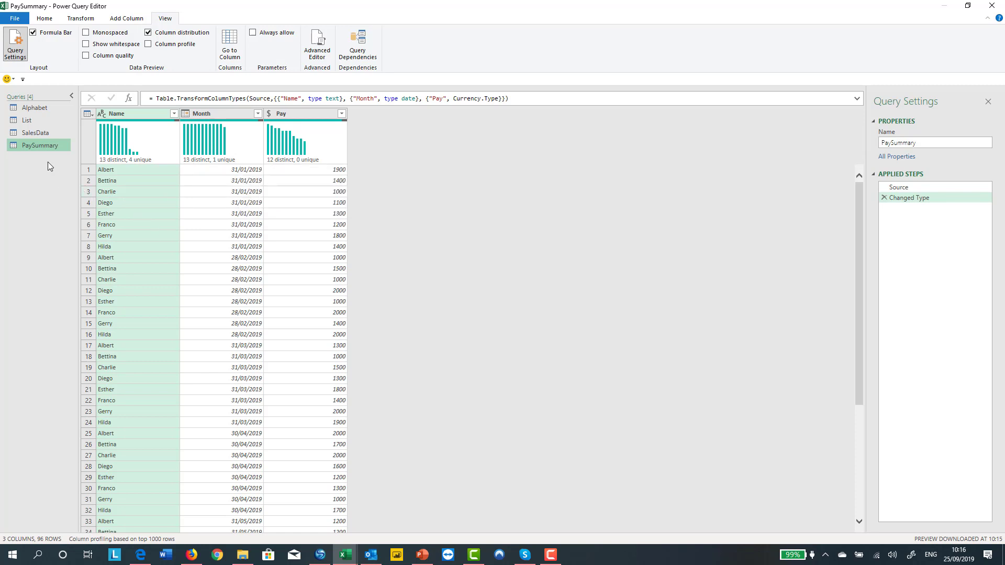
Open the SalesData query with column distribution switched off and select a Revenue cell
{"action": "left_click", "coordinate": [46, 134]}
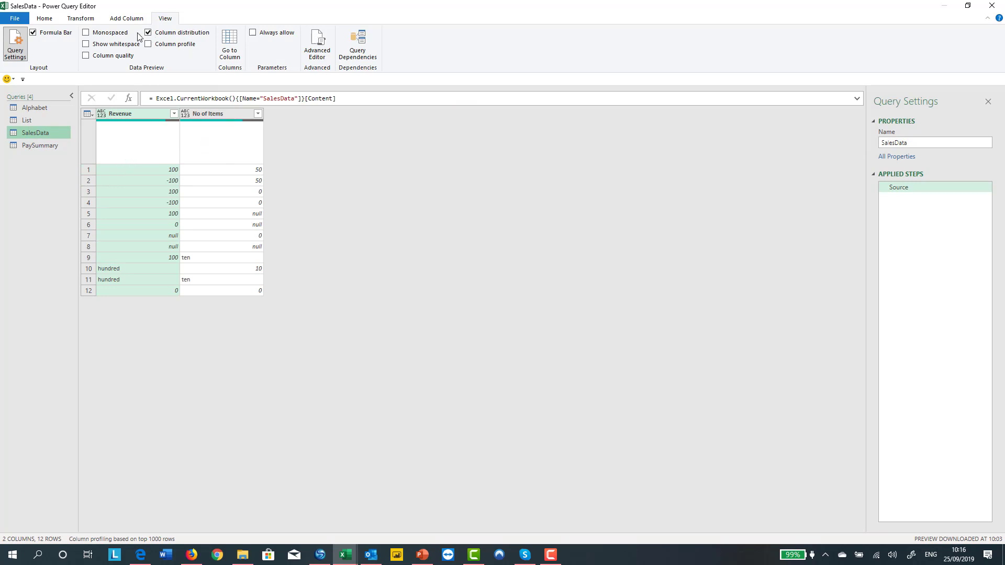
{"action": "left_click", "coordinate": [154, 35]}
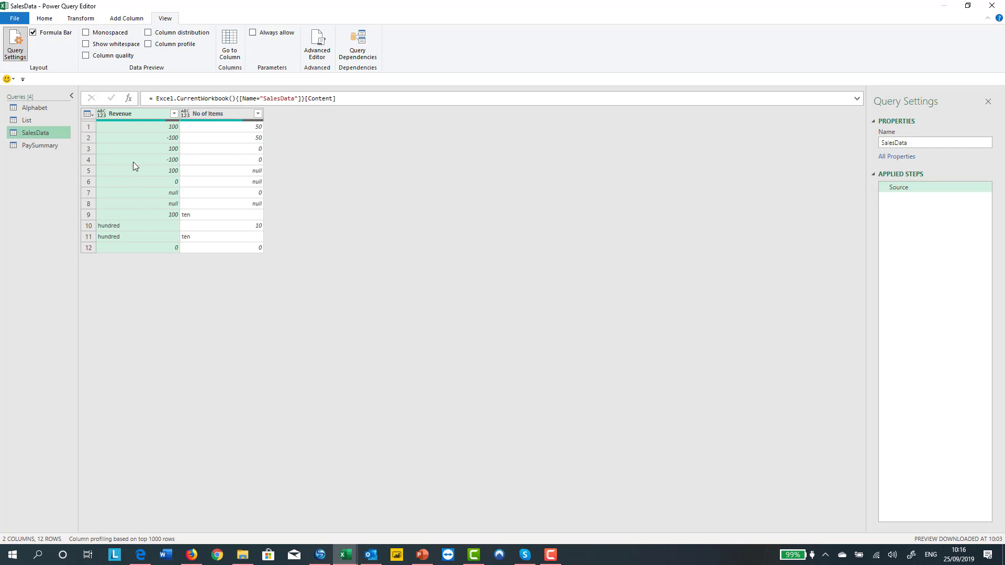
{"action": "left_click", "coordinate": [134, 139]}
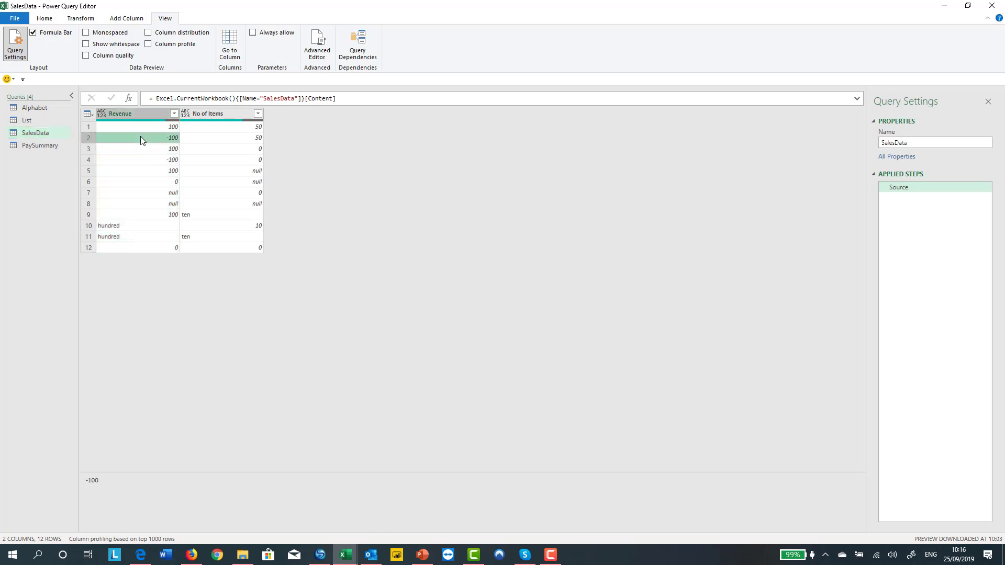
Add a custom column named Sales Per Item with the formula [Revenue] / [No of Items]
{"action": "left_click", "coordinate": [115, 20]}
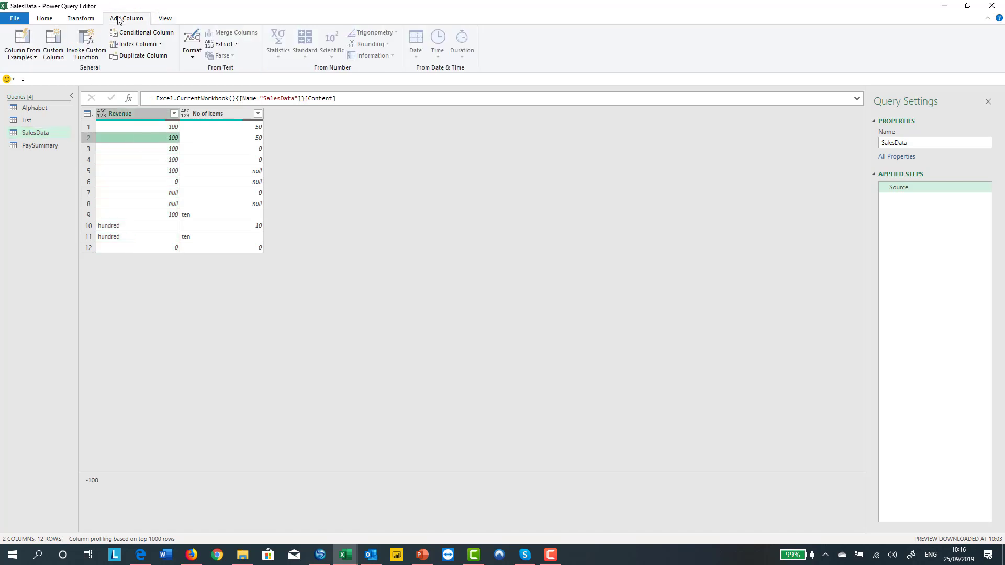
{"action": "left_click", "coordinate": [62, 61]}
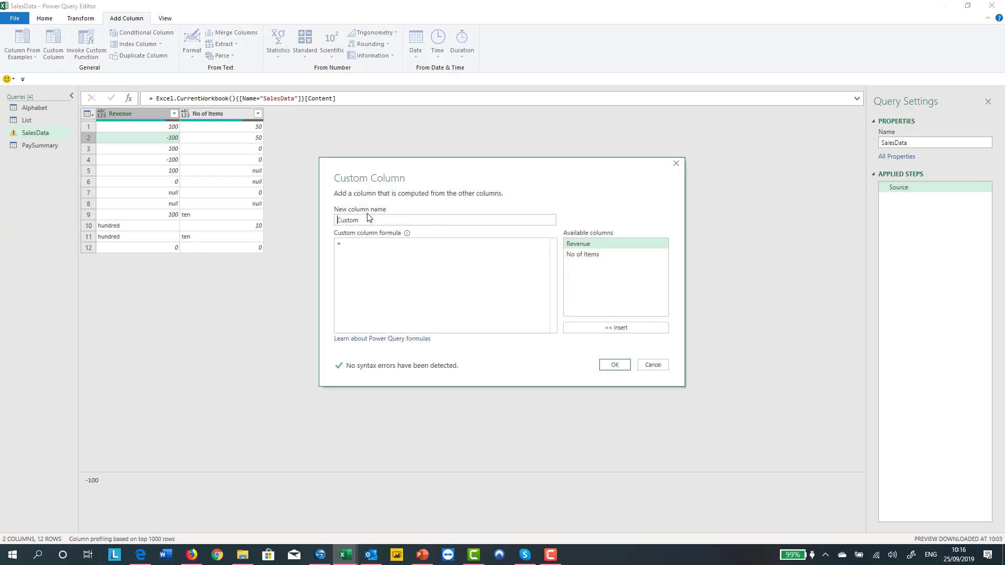
{"action": "type", "text": "Sales Per Ite"}
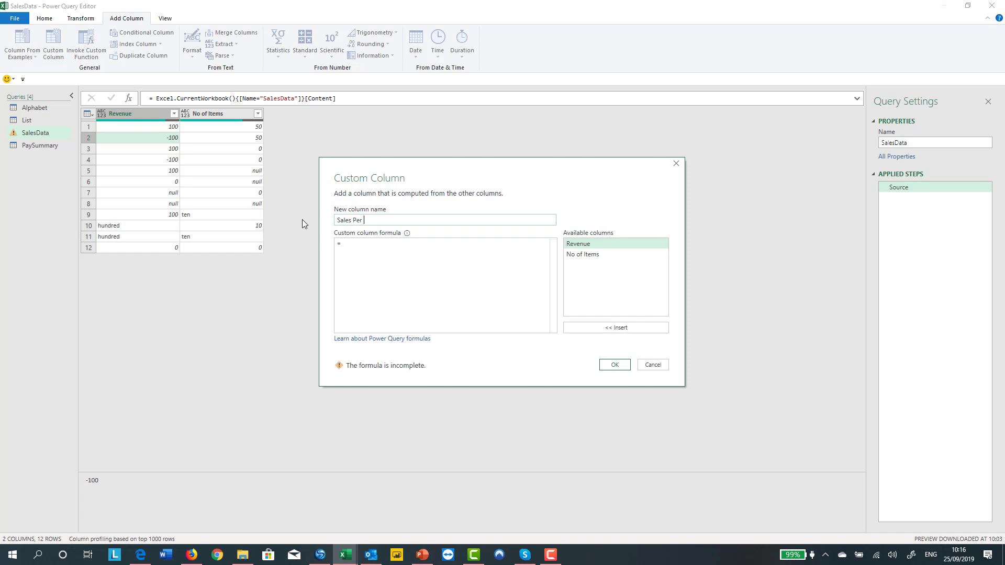
{"action": "left_click", "coordinate": [367, 249]}
{"action": "double_click", "coordinate": [586, 241]}
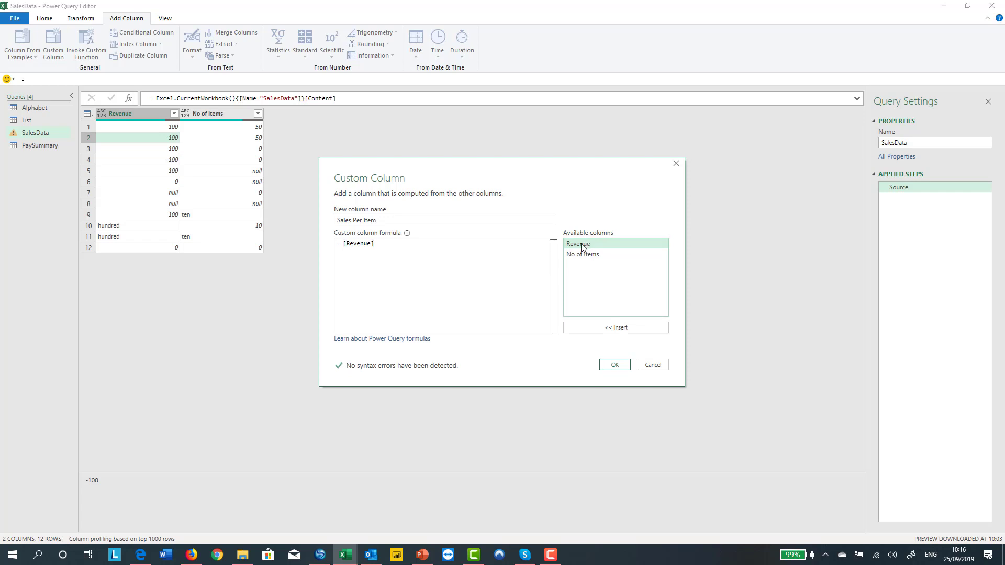
{"action": "type", "text": "/"}
{"action": "double_click", "coordinate": [584, 254]}
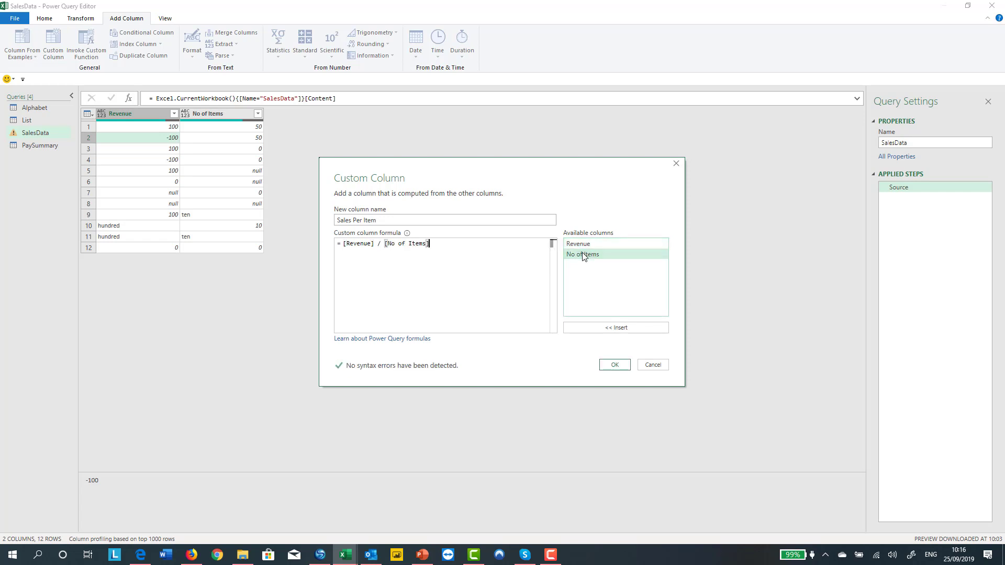
{"action": "left_click", "coordinate": [614, 366]}
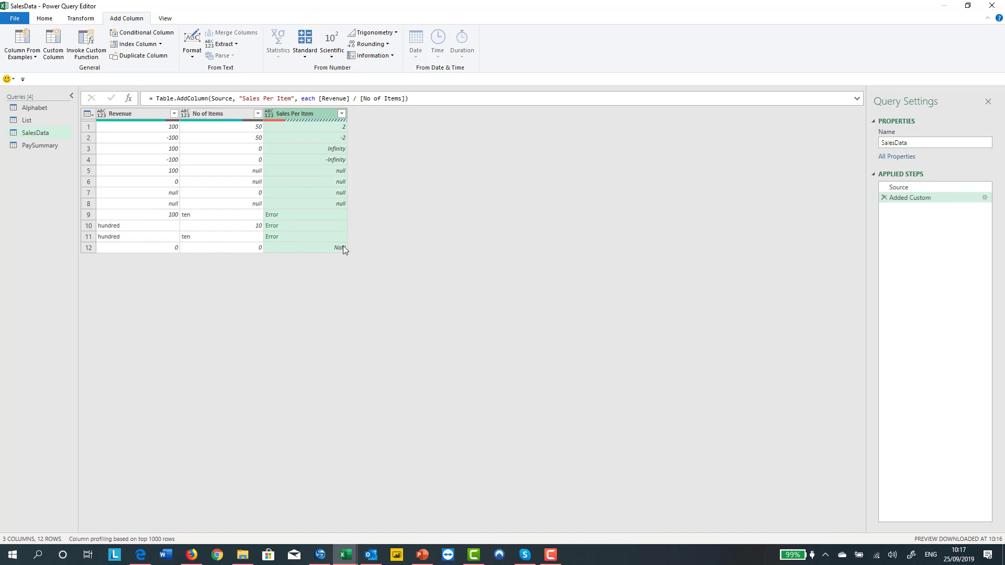
Switch the column distribution preview back on for the SalesData query
{"action": "left_click", "coordinate": [165, 20]}
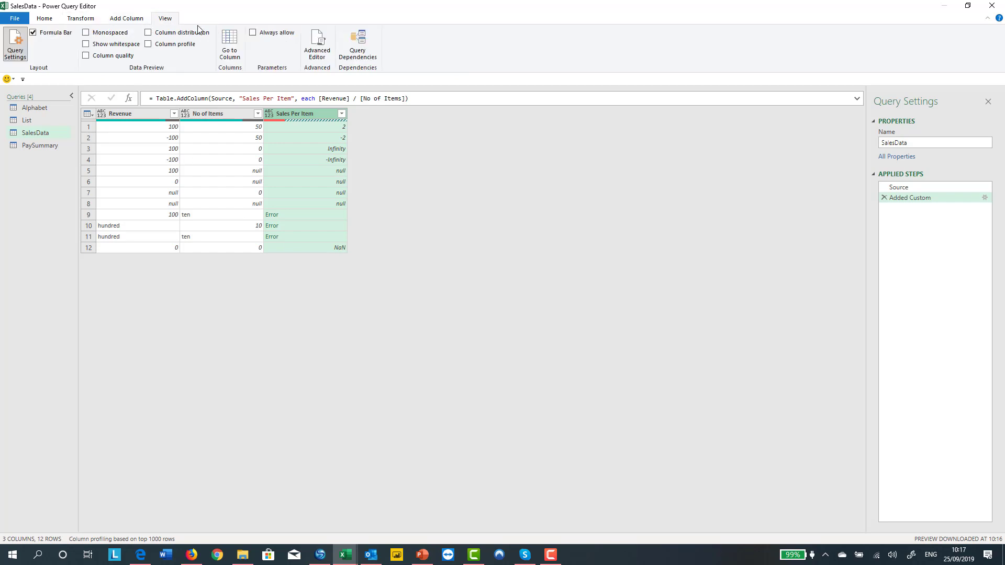
{"action": "left_click", "coordinate": [179, 32]}
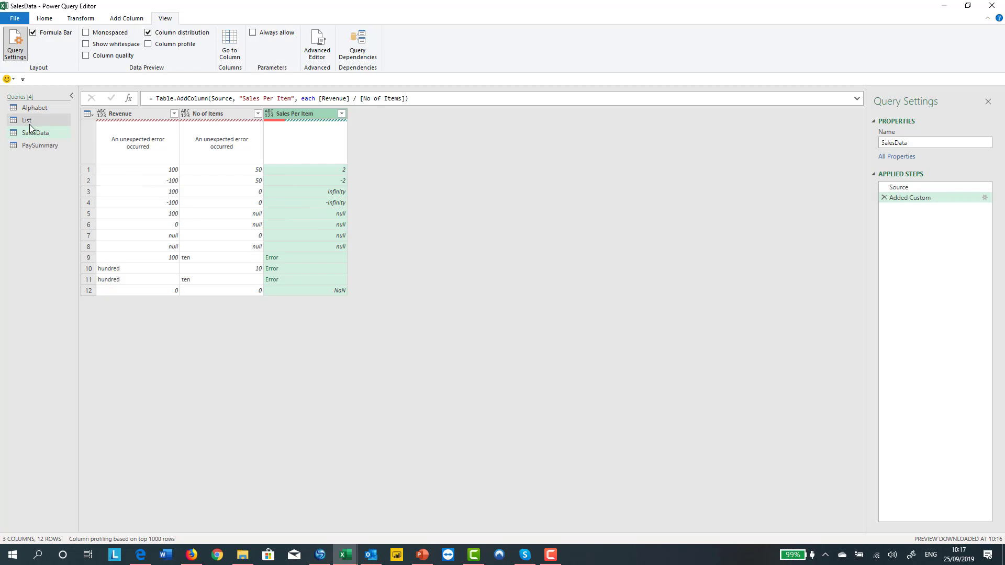
Open the PaySummary query and enable the column quality preview
{"action": "left_click", "coordinate": [41, 142]}
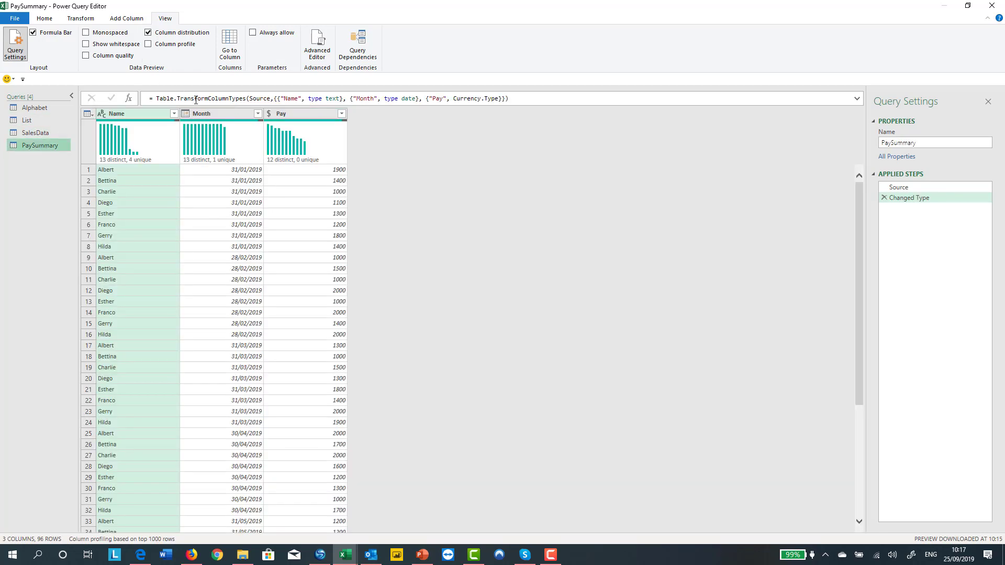
{"action": "left_click", "coordinate": [86, 56]}
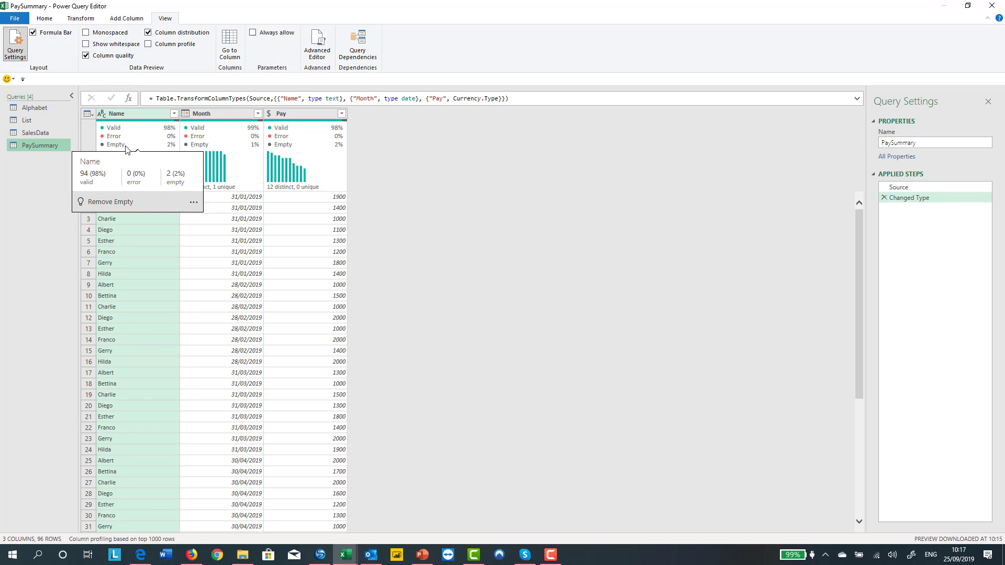
{"action": "mouse_move", "coordinate": [334, 127]}
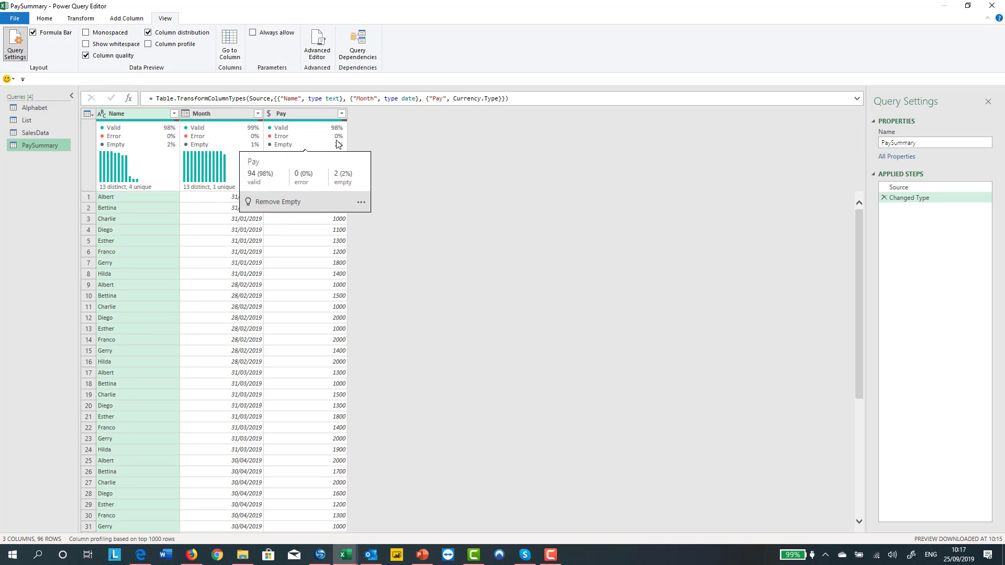
{"action": "mouse_move", "coordinate": [335, 156]}
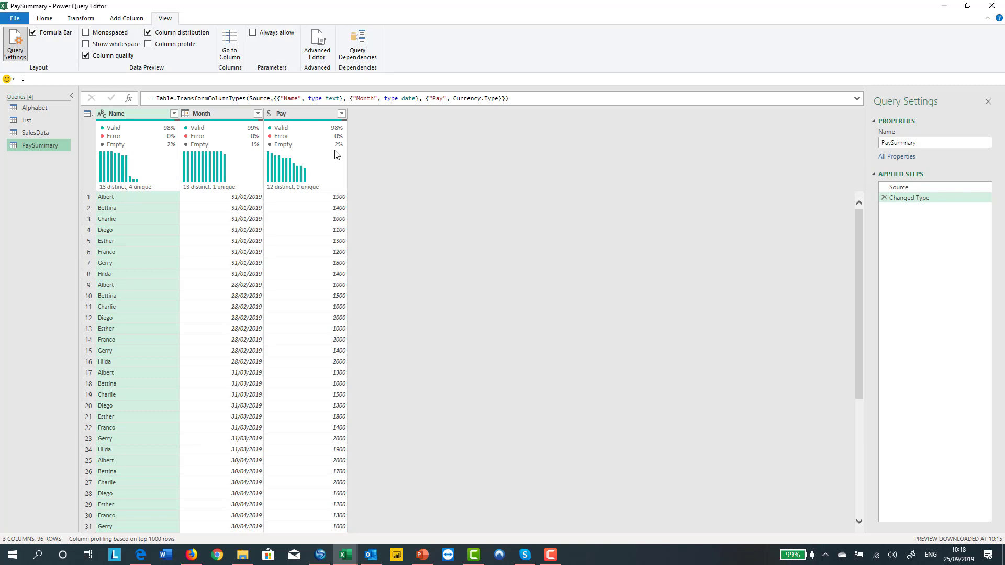
Enable the column profile and examine the statistics of the Name and Pay columns
{"action": "left_click", "coordinate": [149, 44]}
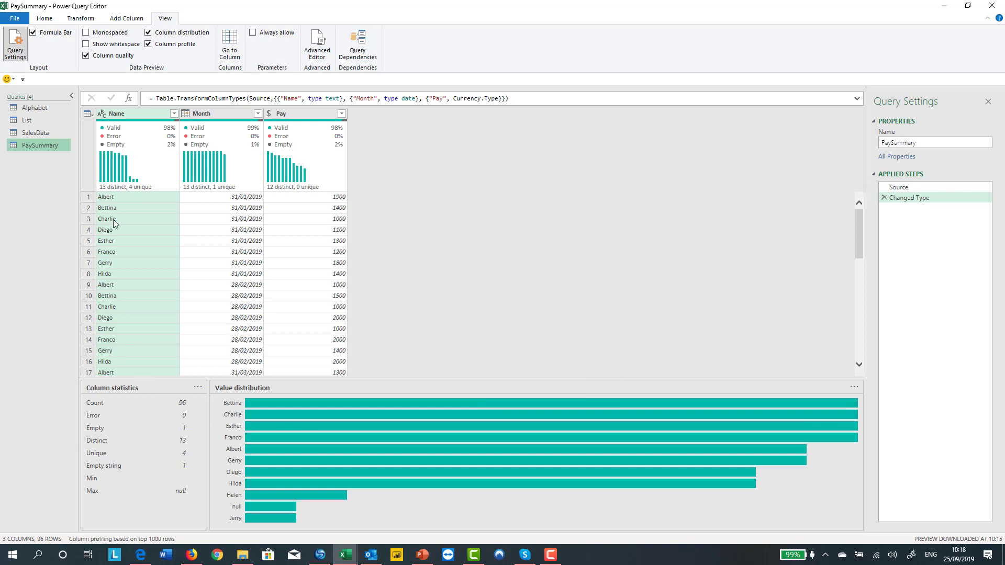
{"action": "left_click", "coordinate": [124, 111]}
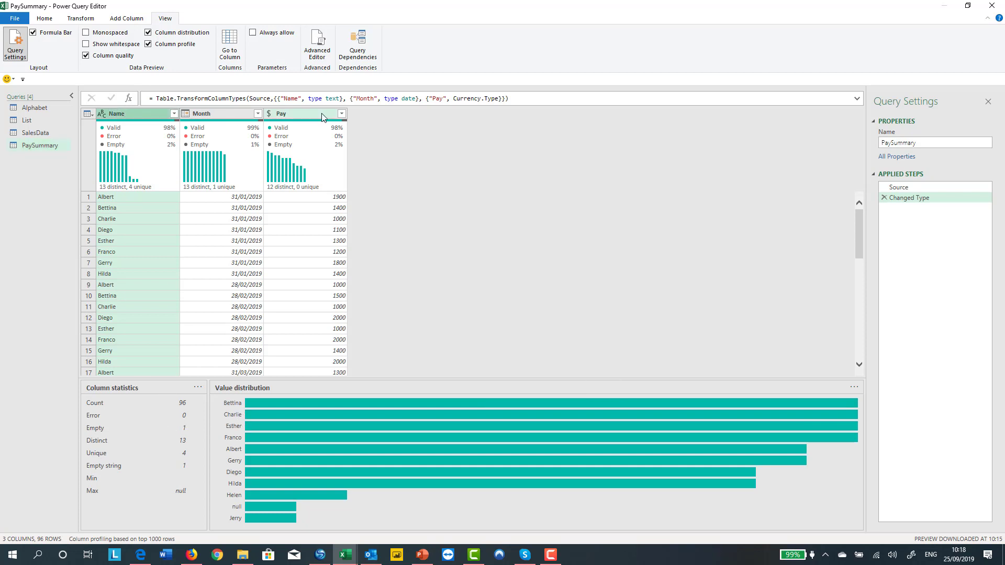
{"action": "left_click", "coordinate": [321, 113]}
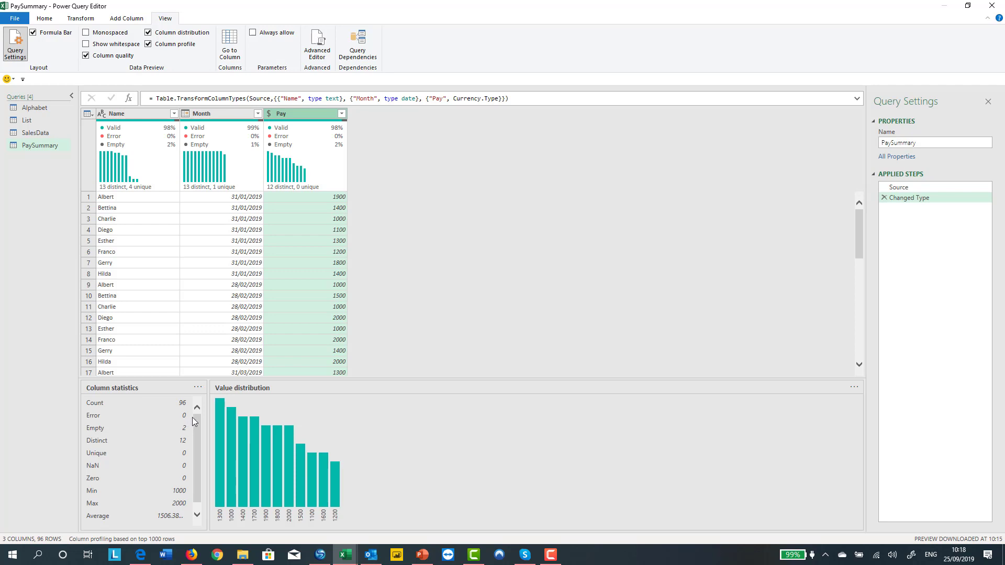
{"action": "scroll", "coordinate": [198, 456], "scroll_direction": "down", "scroll_amount": 1}
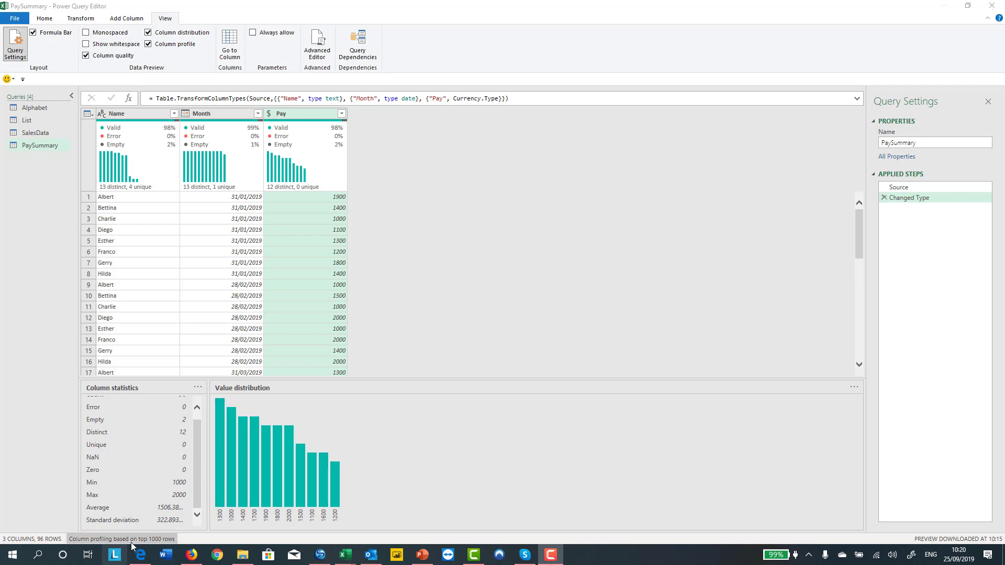
Open the column profiling scope options
{"action": "left_click", "coordinate": [174, 540]}
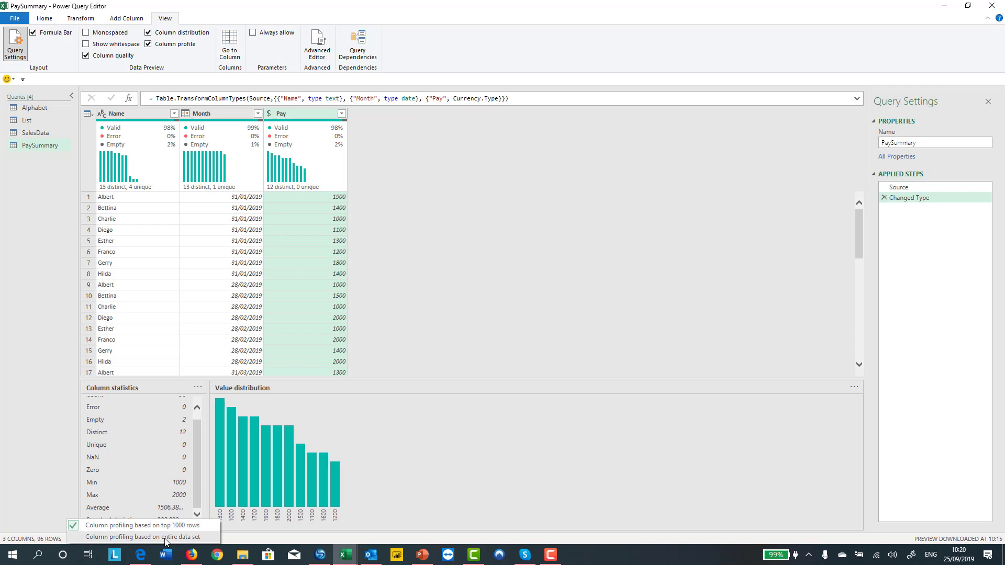